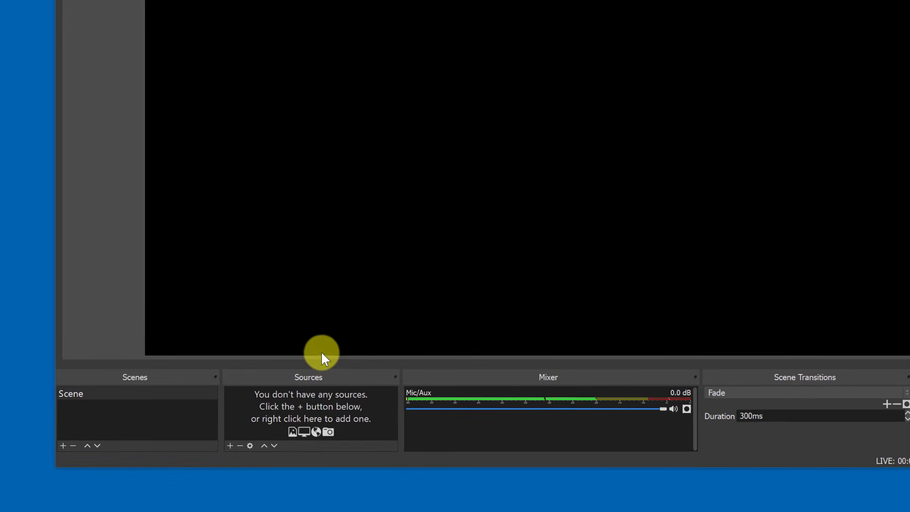
# - Add a new source named Display Capture that captures Display 1 with the cursor included
pyautogui.click(229, 446)
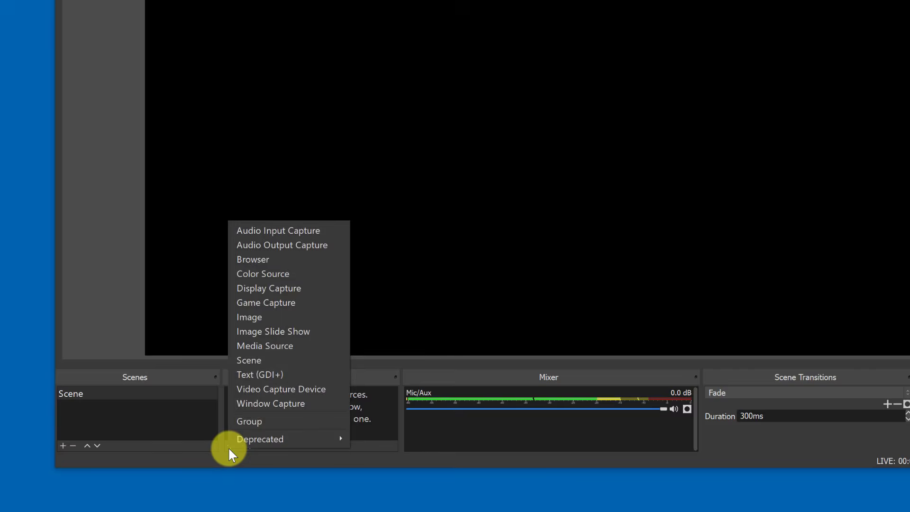
pyautogui.click(276, 290)
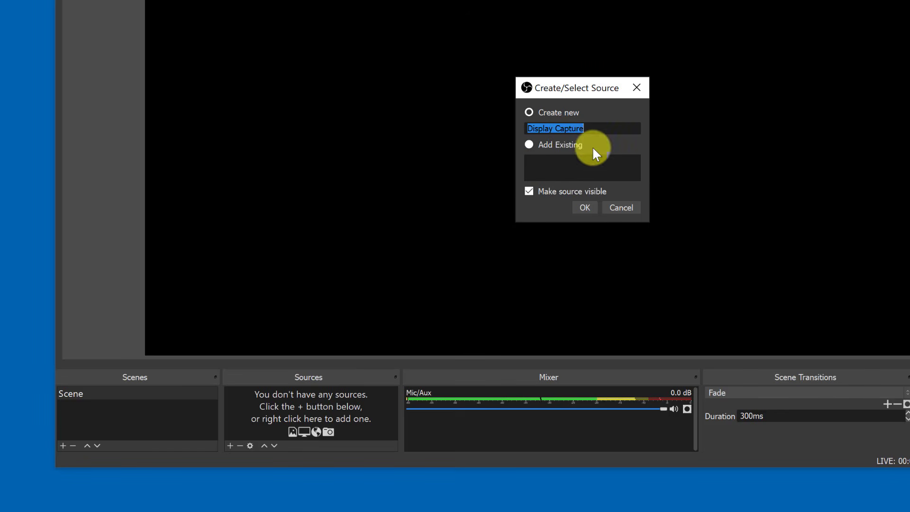
pyautogui.click(584, 208)
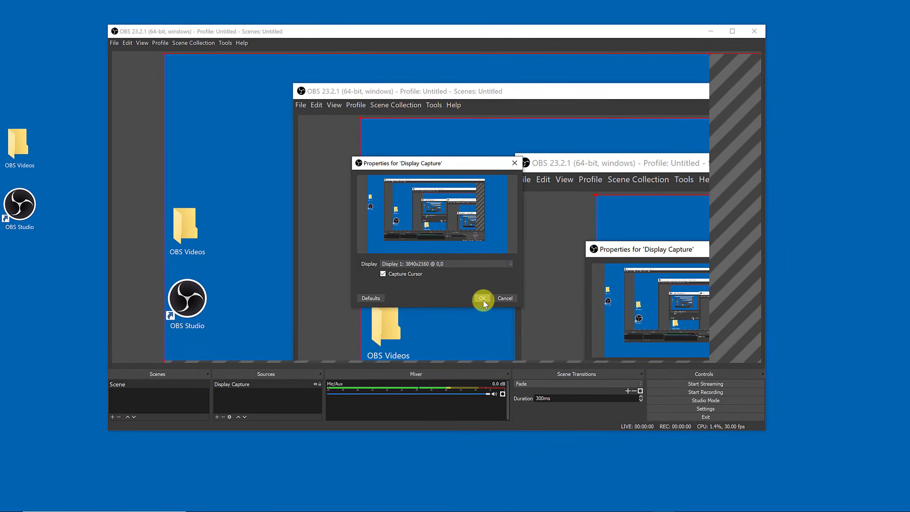
pyautogui.click(483, 301)
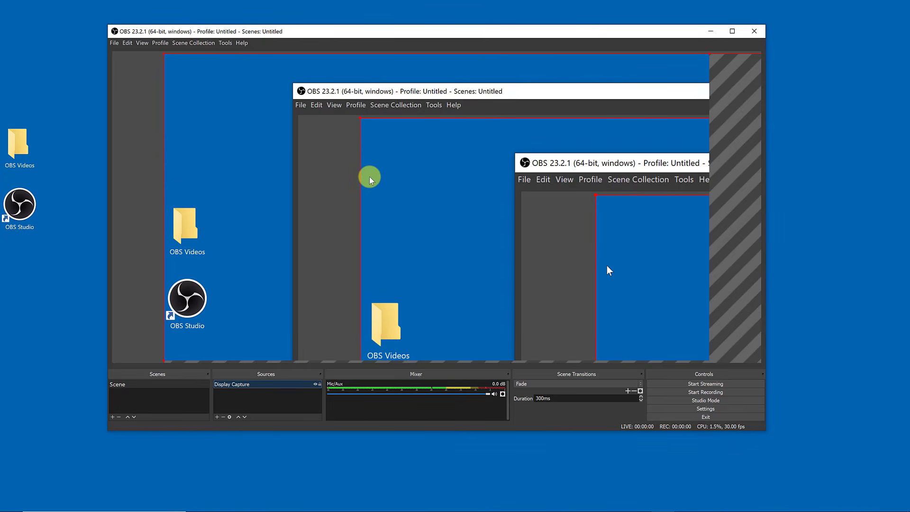
# - Transform the display capture to fit the screen, and shift the program window slightly on the desktop
pyautogui.rightClick(304, 150)
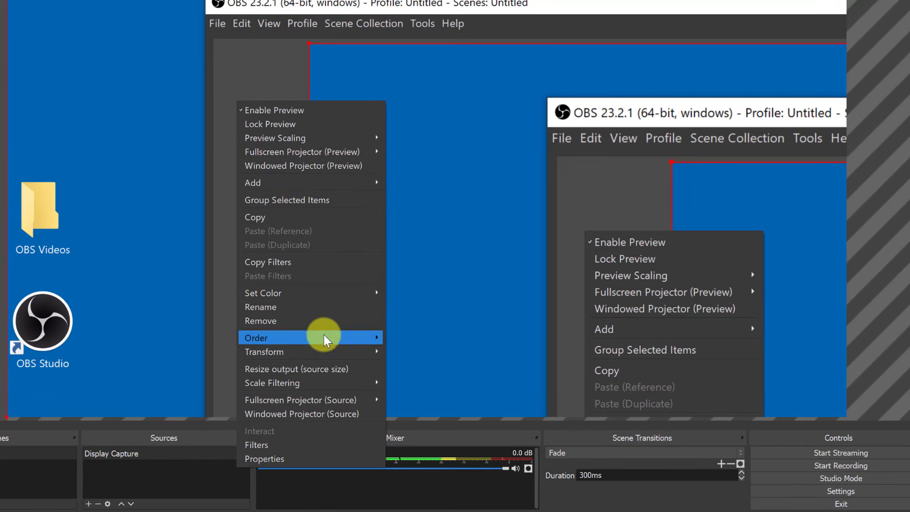
pyautogui.moveTo(325, 350)
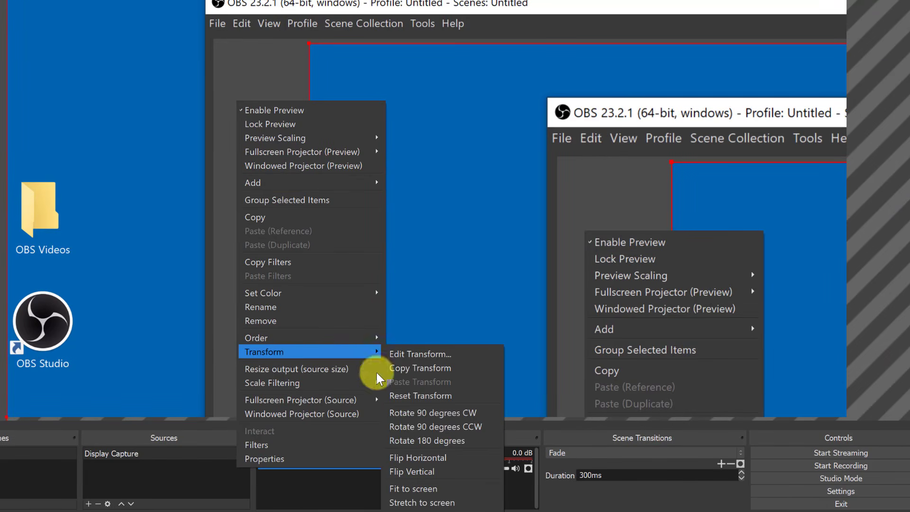
pyautogui.click(427, 489)
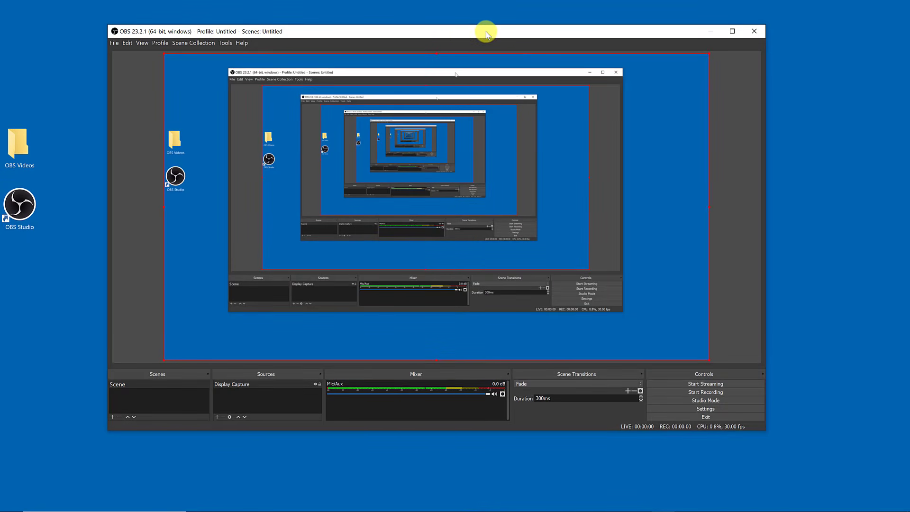
pyautogui.moveTo(486, 31); pyautogui.dragTo(521, 38)
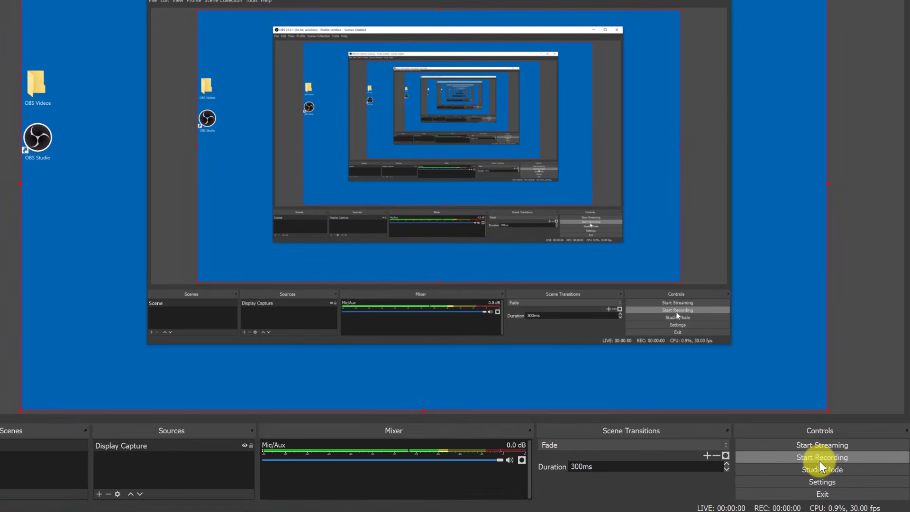
# - Start recording, switch to Shotcut and move its timeline playhead to about 00:00:12:17
pyautogui.click(821, 457)
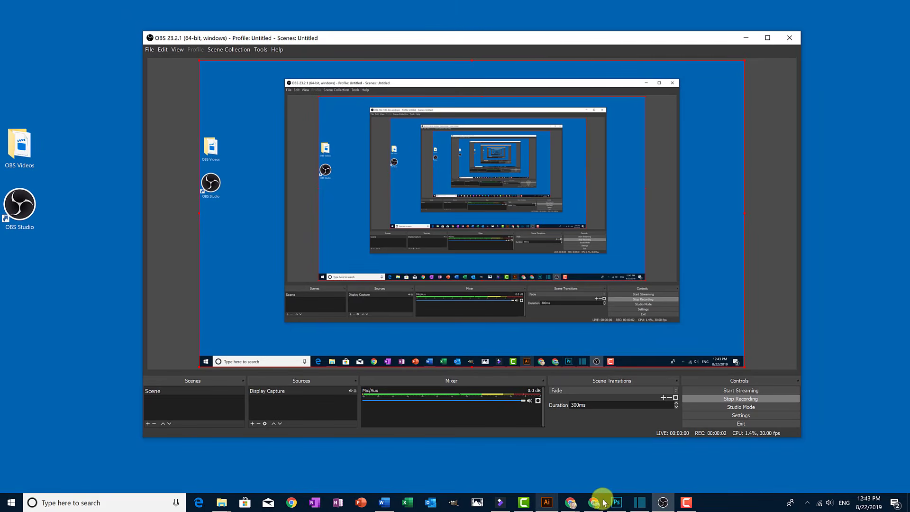
pyautogui.click(646, 499)
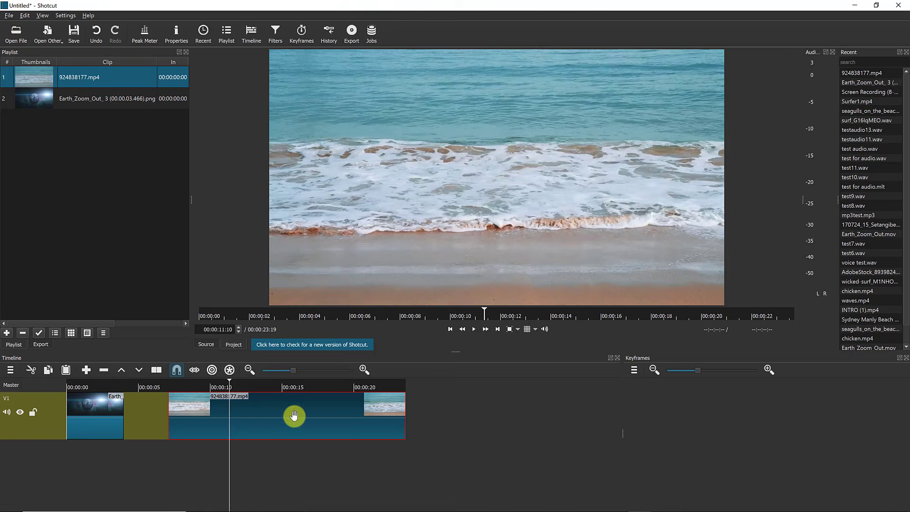
pyautogui.moveTo(228, 381); pyautogui.dragTo(247, 381)
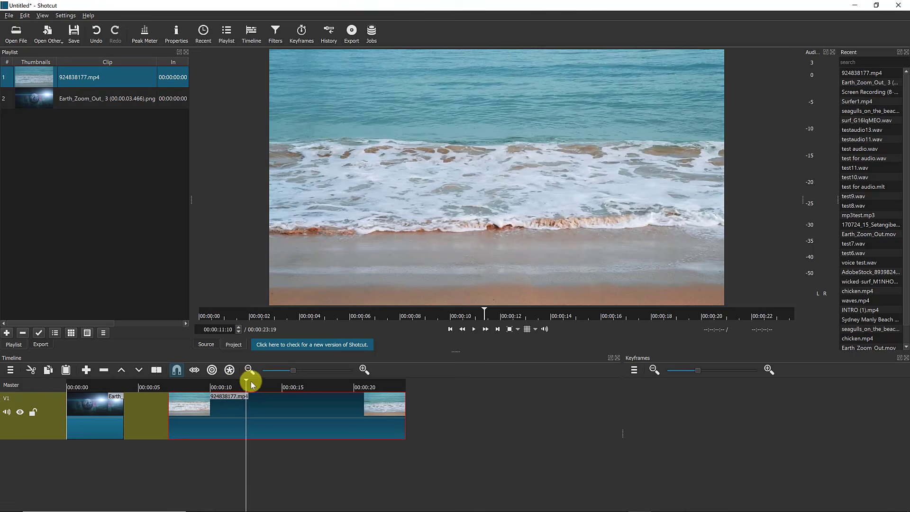
# - Switch back to OBS Studio, stop the recording and minimize the Shotcut window
pyautogui.moveTo(604, 510)
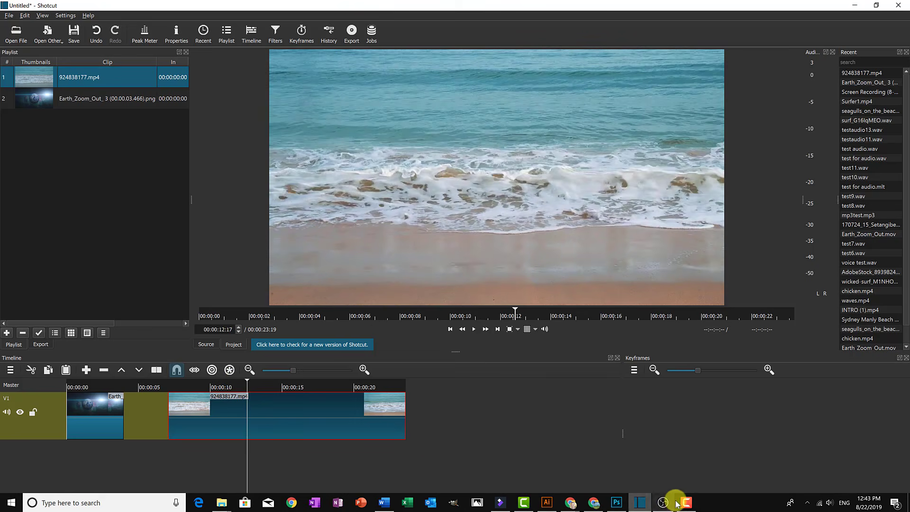
pyautogui.click(665, 504)
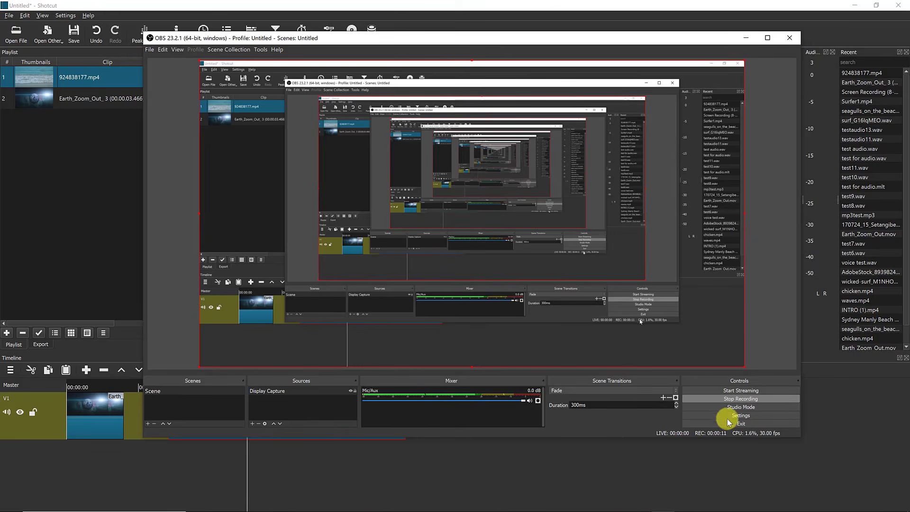
pyautogui.click(739, 399)
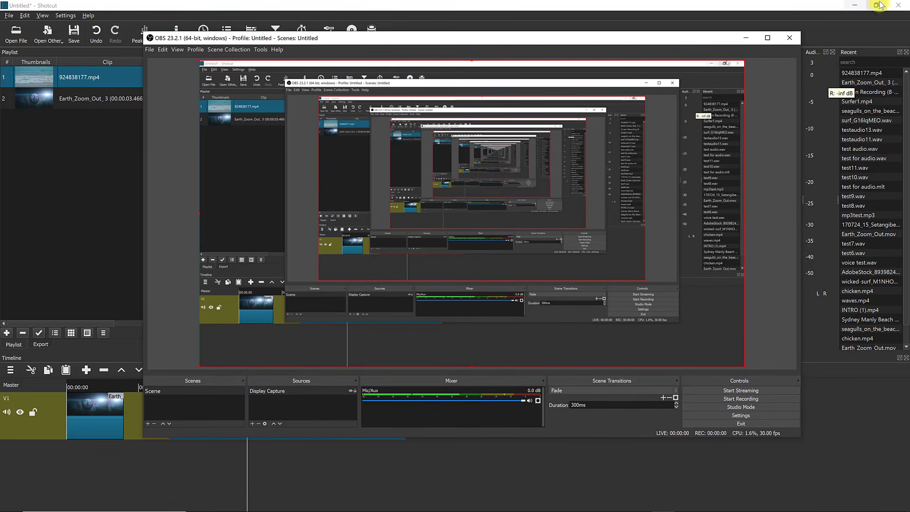
pyautogui.click(856, 6)
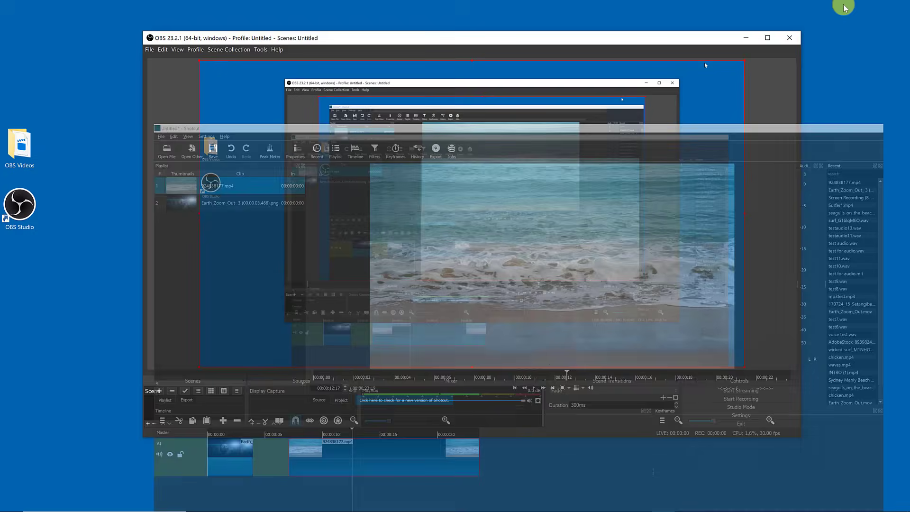
pyautogui.doubleClick(23, 156)
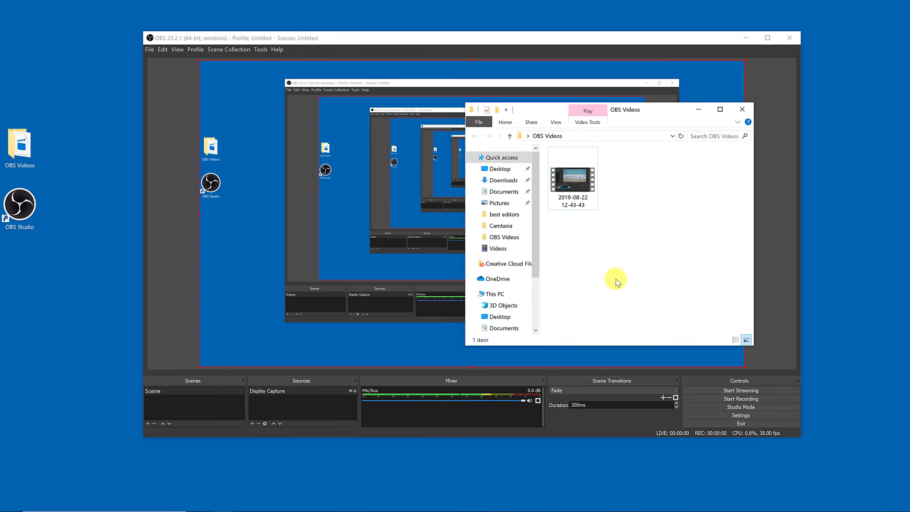
pyautogui.click(580, 184)
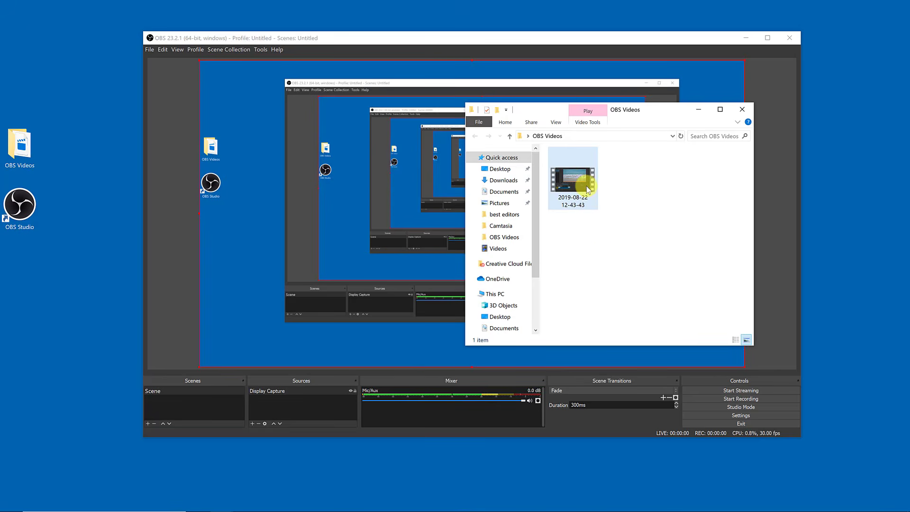
pyautogui.doubleClick(580, 183)
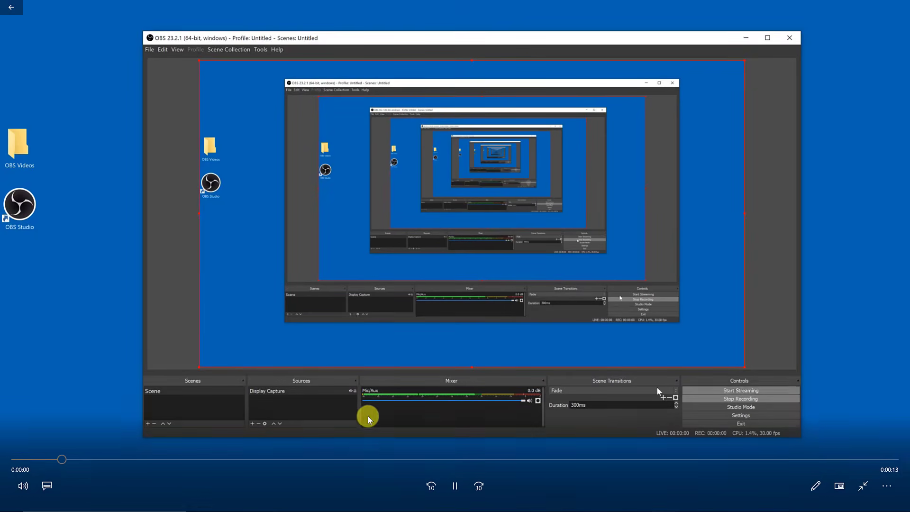
pyautogui.click(376, 460)
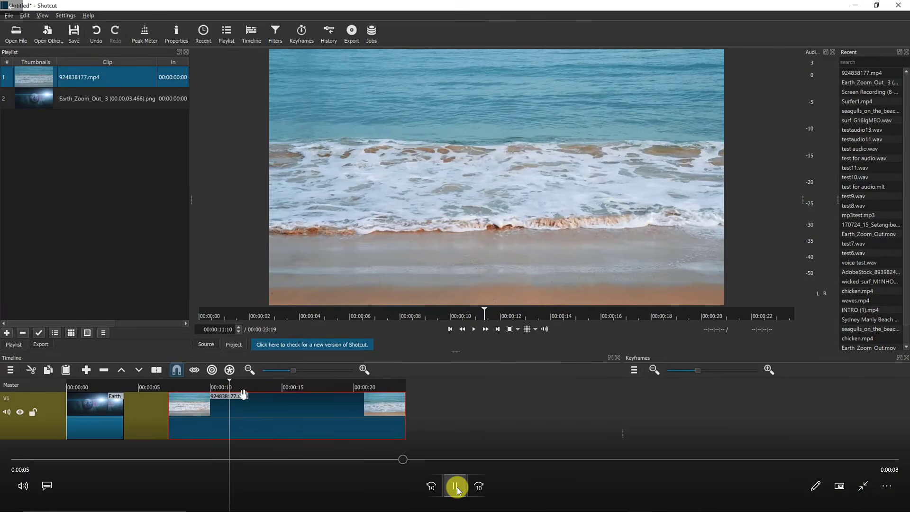
pyautogui.click(455, 486)
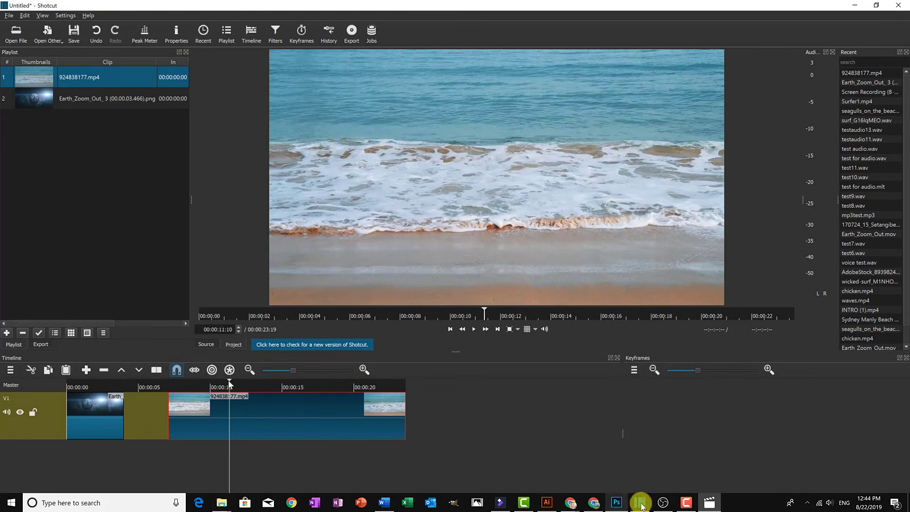
# - Switch back to OBS Studio and open its settings
pyautogui.click(662, 502)
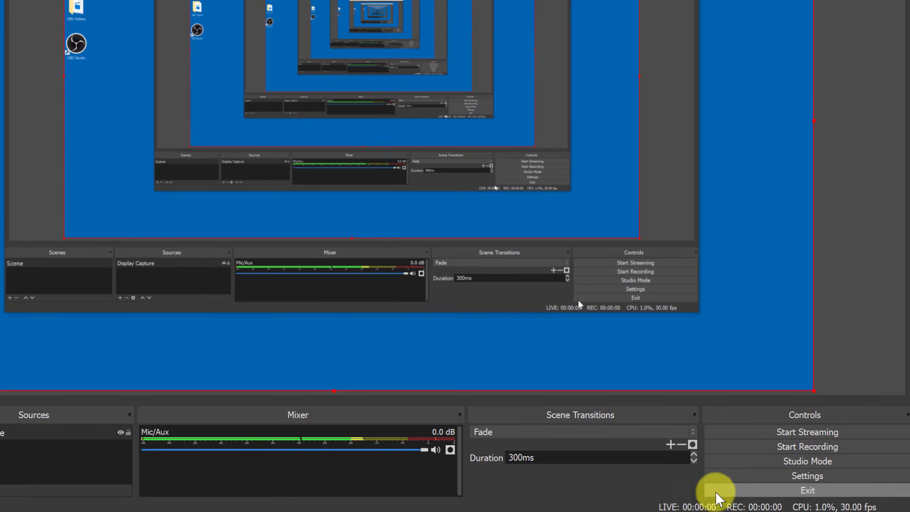
pyautogui.click(748, 481)
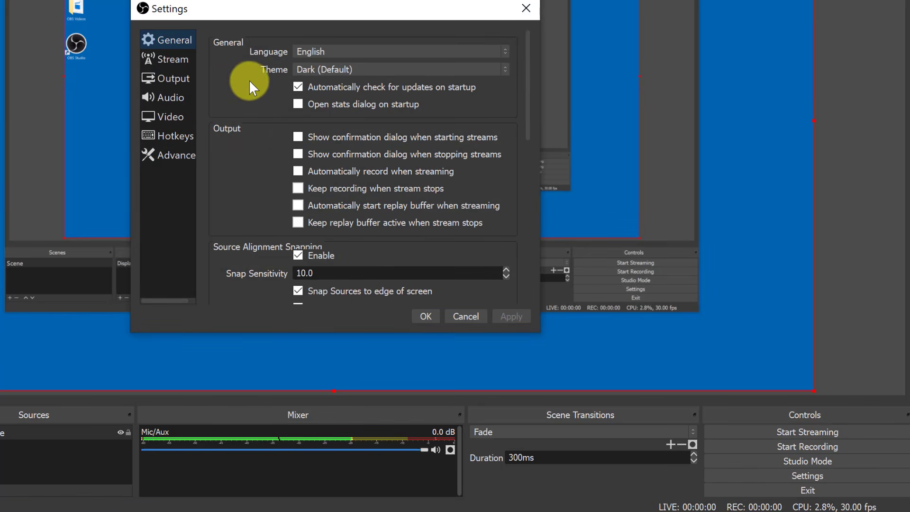
# - Try the Acri interface theme and restore the Dark (Default) theme
pyautogui.click(319, 68)
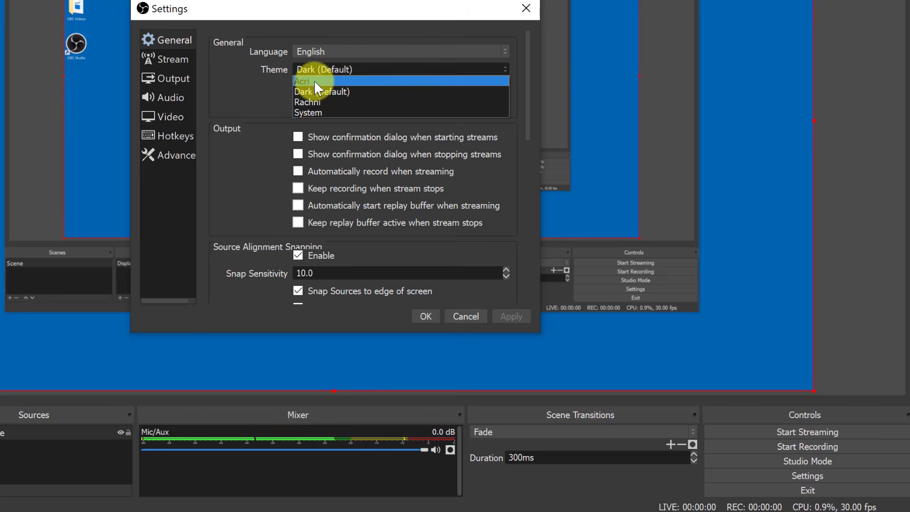
pyautogui.click(314, 81)
pyautogui.click(319, 74)
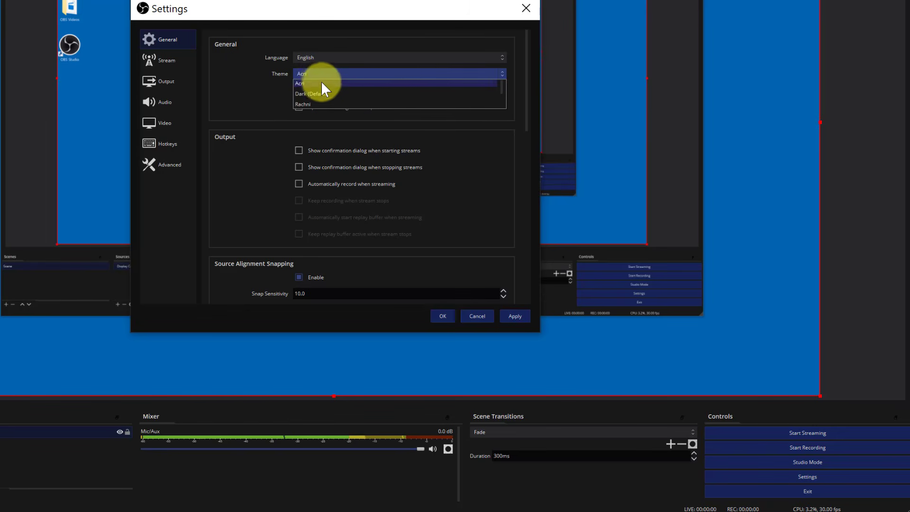
pyautogui.click(314, 93)
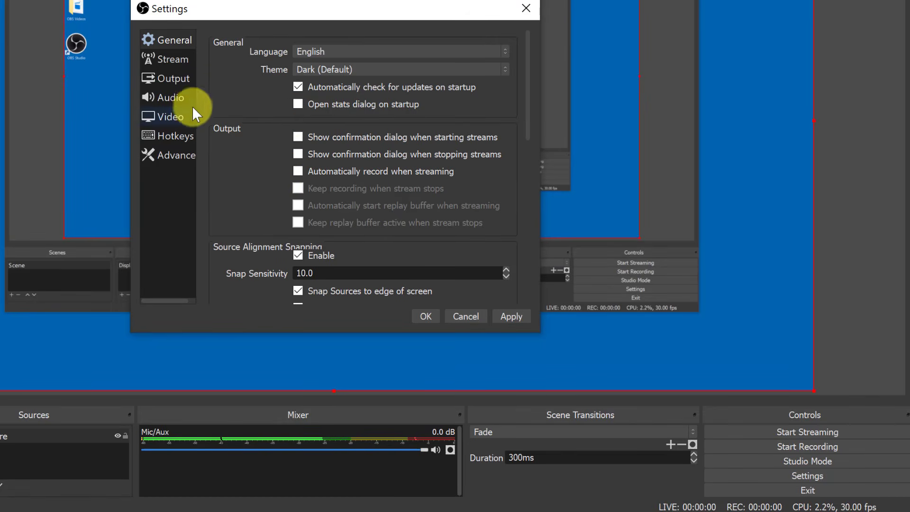
# - In the output settings, view the recording folder chooser without changing the path, and select mp4 as the recording format
pyautogui.click(177, 79)
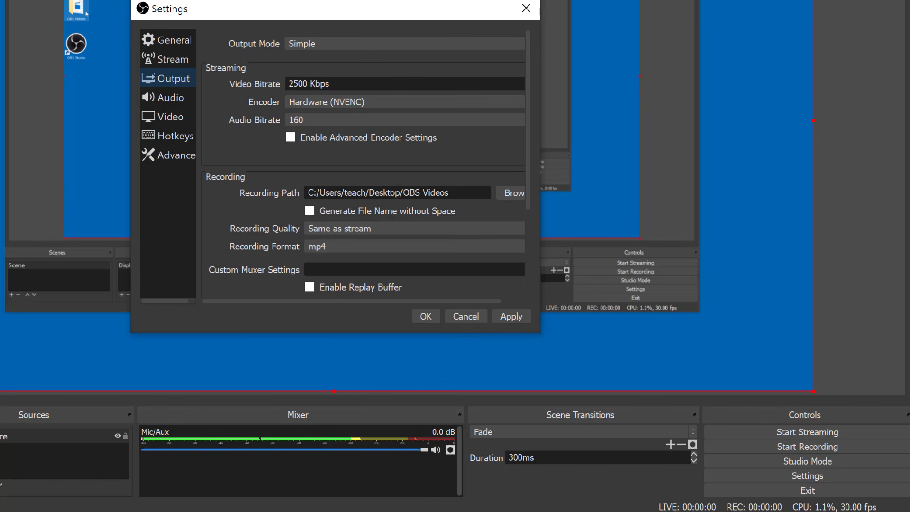
pyautogui.click(513, 192)
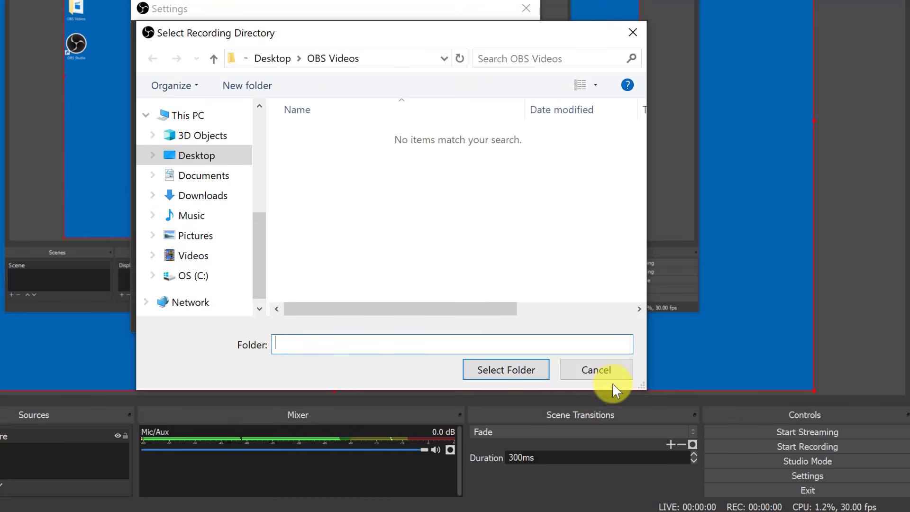
pyautogui.click(596, 369)
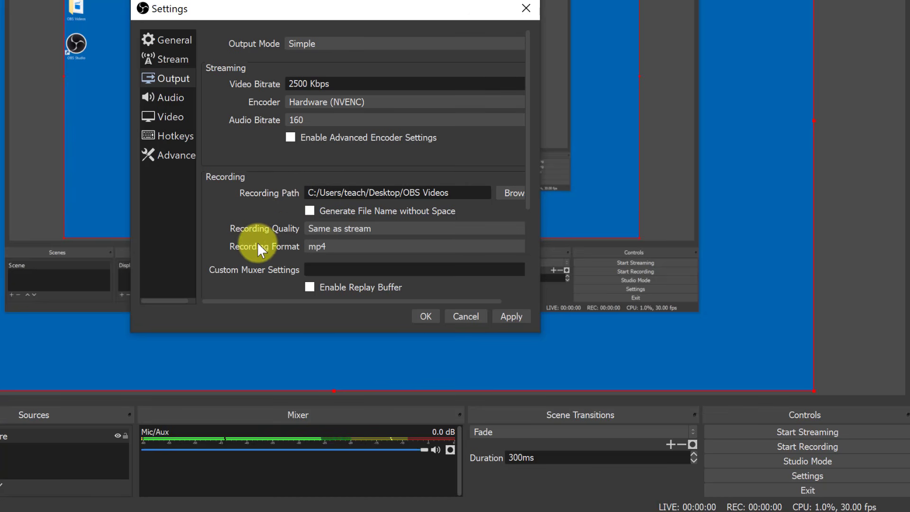
pyautogui.click(352, 244)
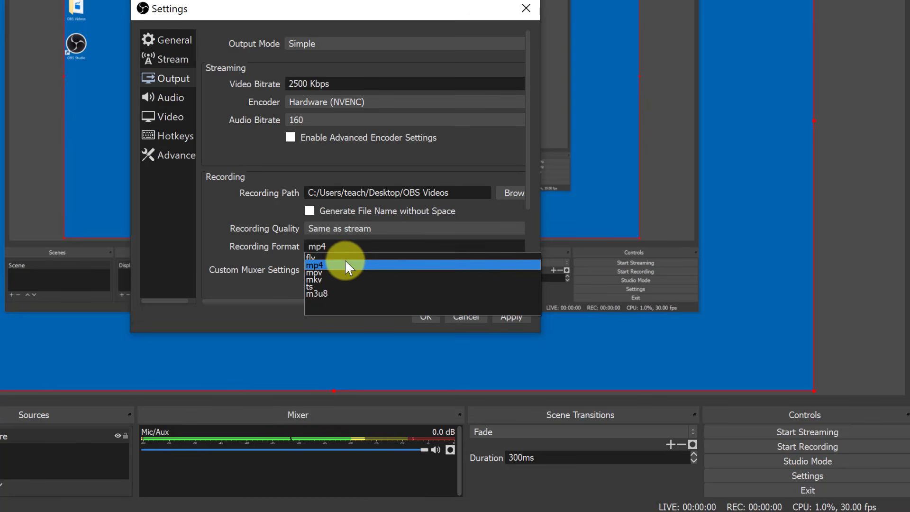
pyautogui.click(344, 266)
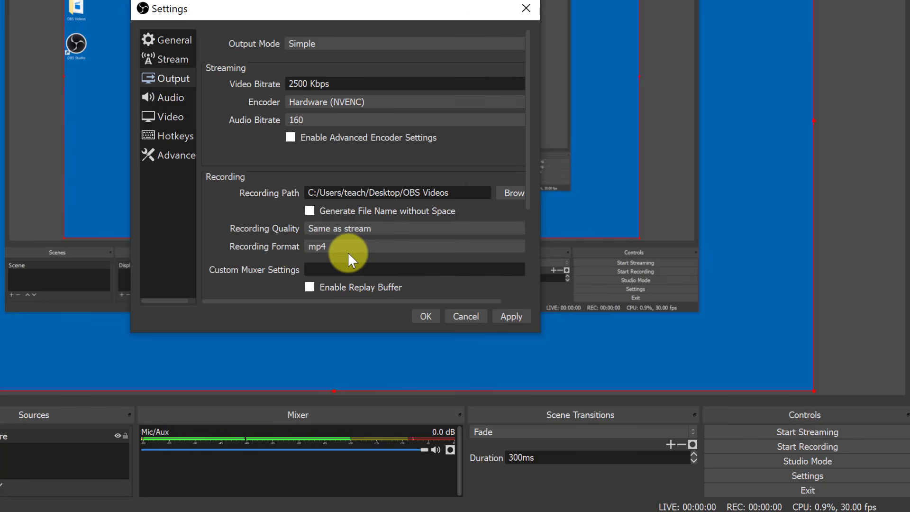
# - Select Line (MG-XU) as the Mic/Auxiliary Audio device in the audio settings and accept the settings
pyautogui.click(170, 104)
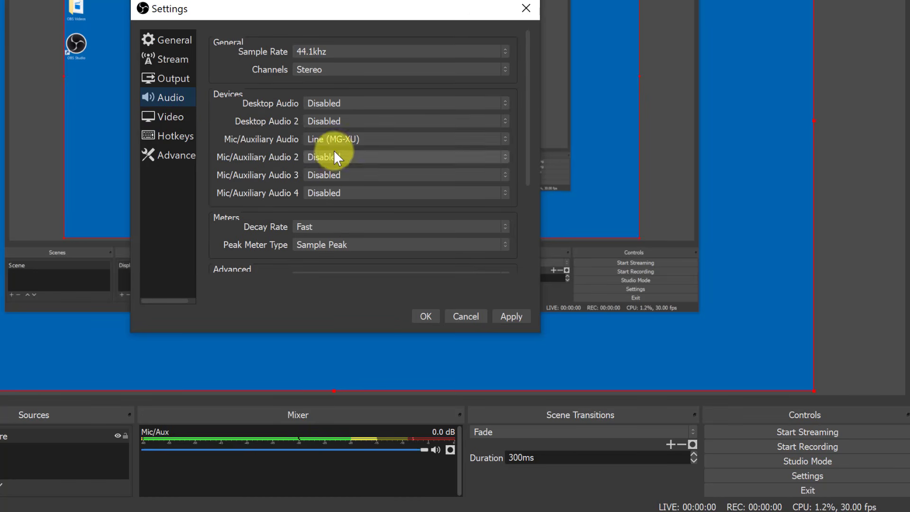
pyautogui.click(450, 139)
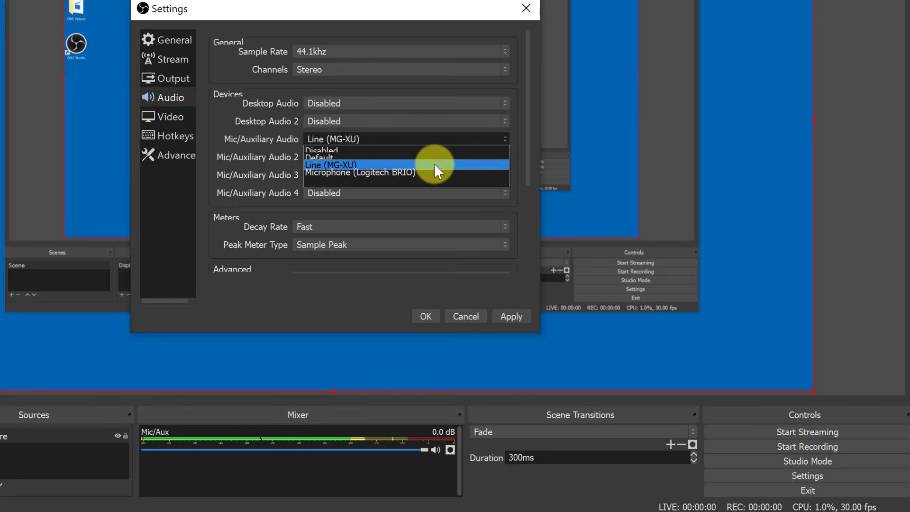
pyautogui.click(434, 164)
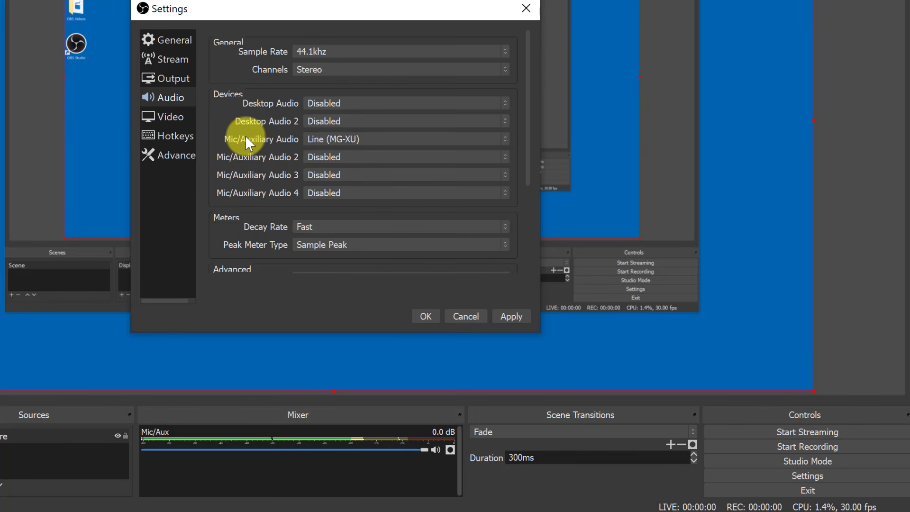
pyautogui.click(428, 317)
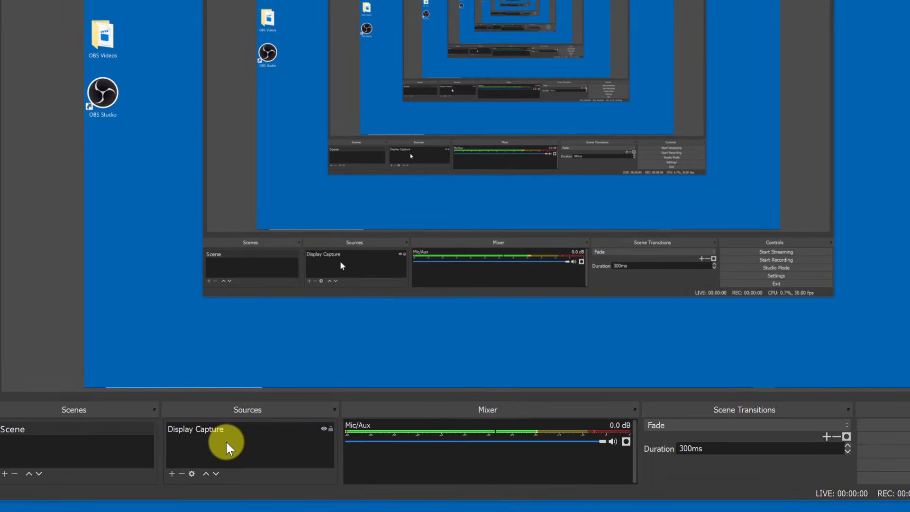
# - Add a new Video Capture Device source that uses the Logitech BRIO webcam
pyautogui.click(172, 473)
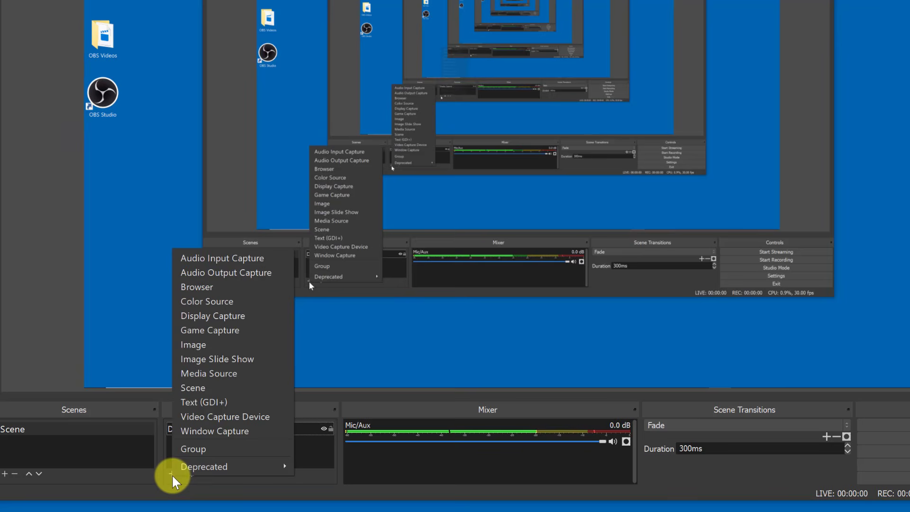
pyautogui.click(234, 418)
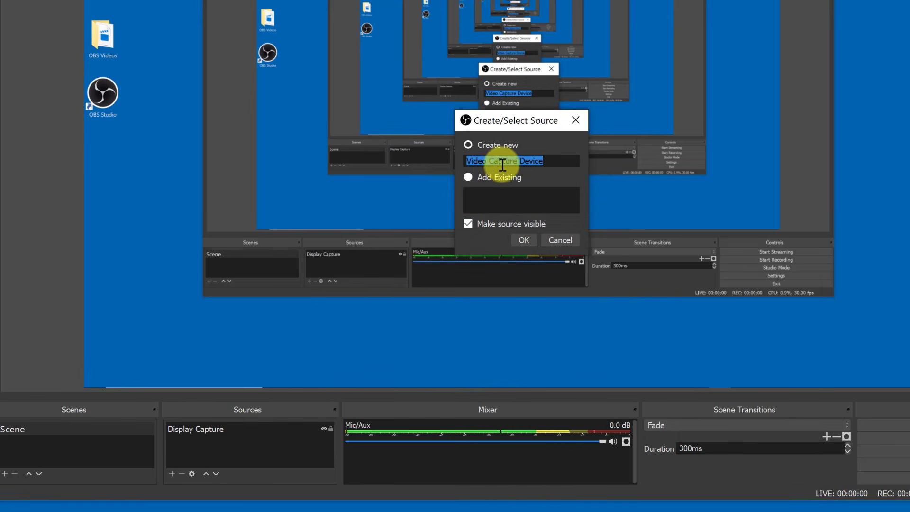
pyautogui.click(523, 239)
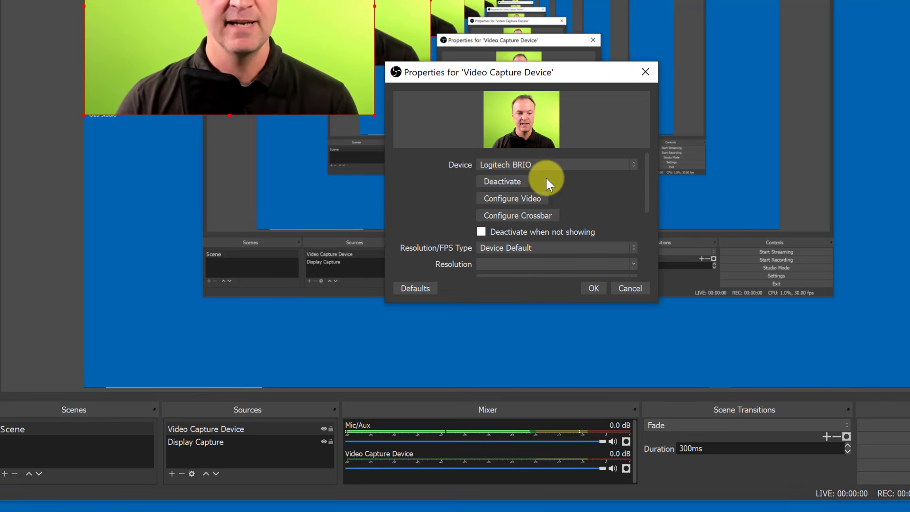
pyautogui.click(592, 288)
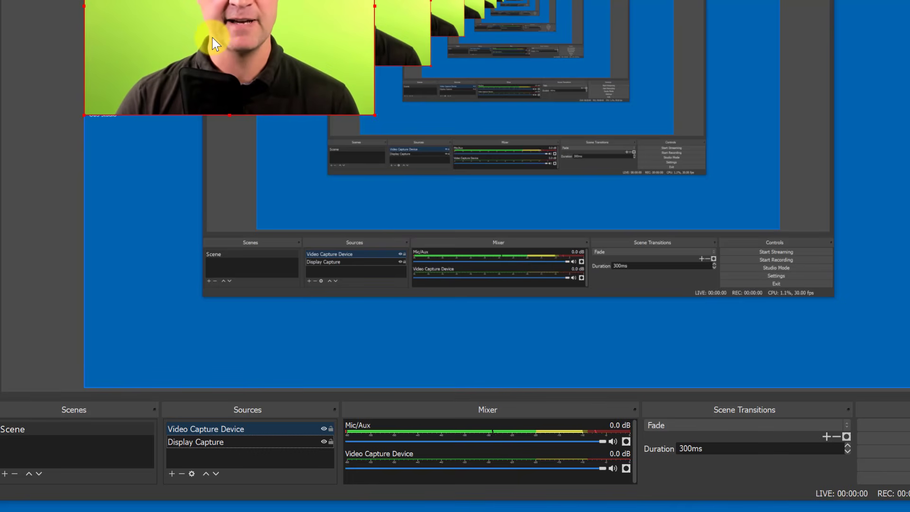
# - Move the webcam image to the lower-right corner of the canvas and scale it down to a small overlay
pyautogui.moveTo(213, 39); pyautogui.dragTo(793, 307)
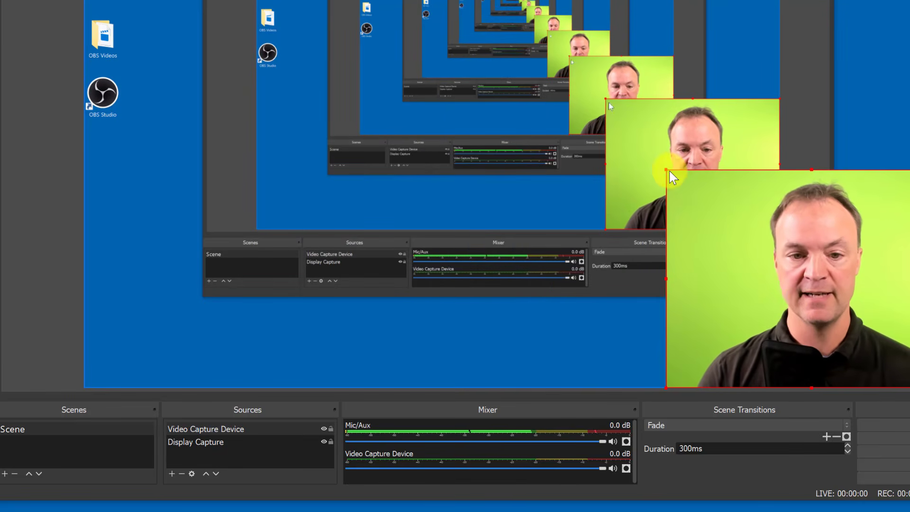
pyautogui.moveTo(664, 169); pyautogui.dragTo(810, 310)
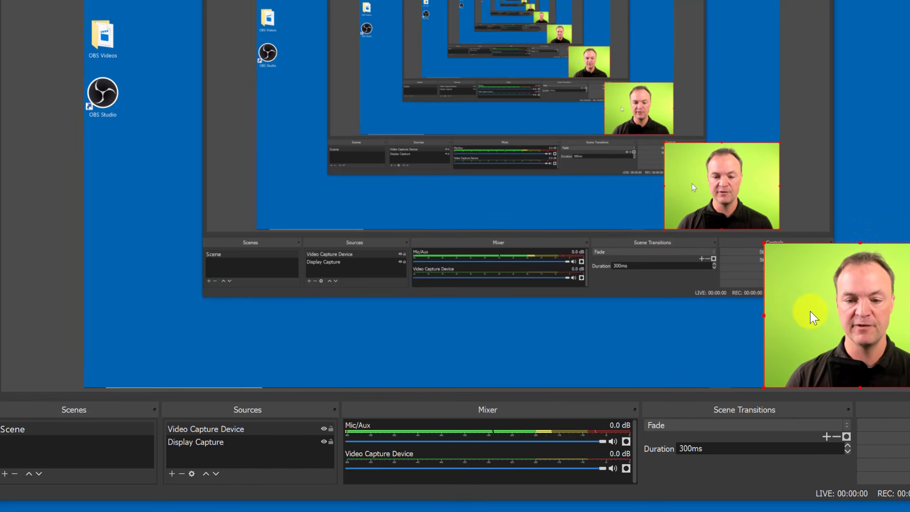
pyautogui.moveTo(766, 243); pyautogui.dragTo(733, 264)
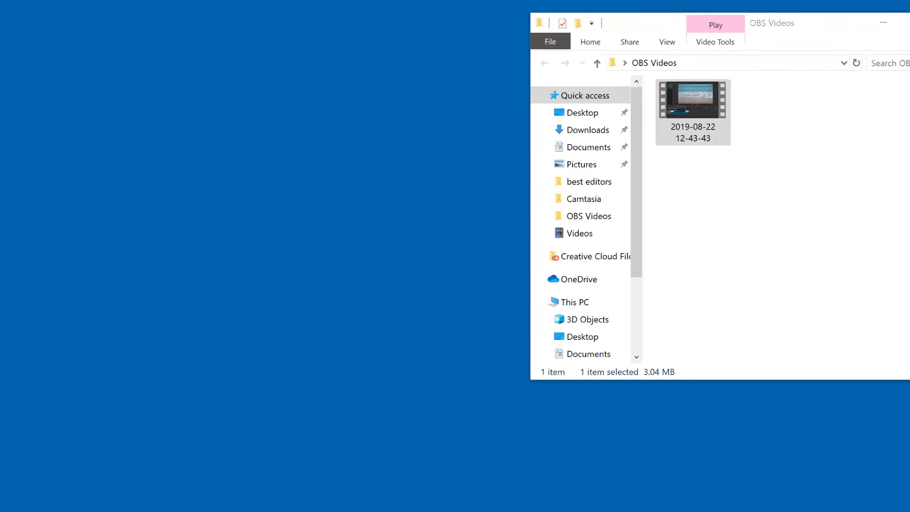
pyautogui.moveTo(668, 498)
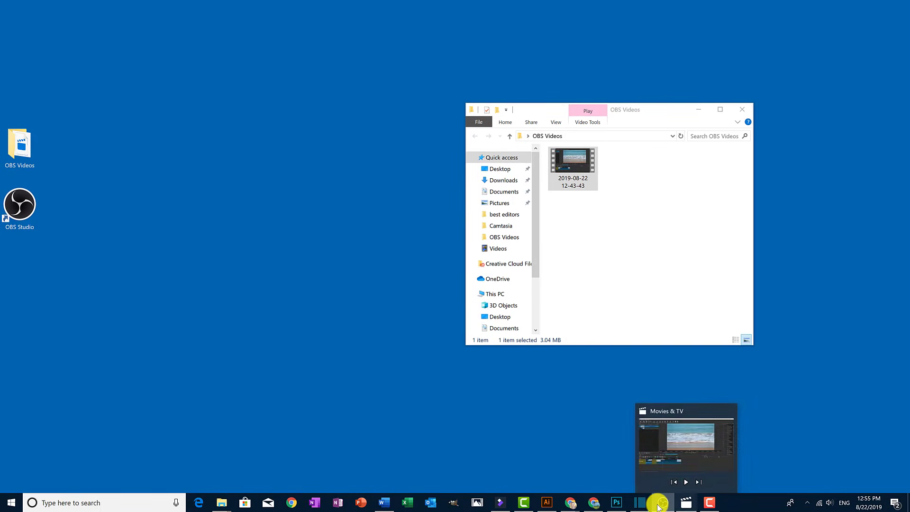
pyautogui.click(641, 501)
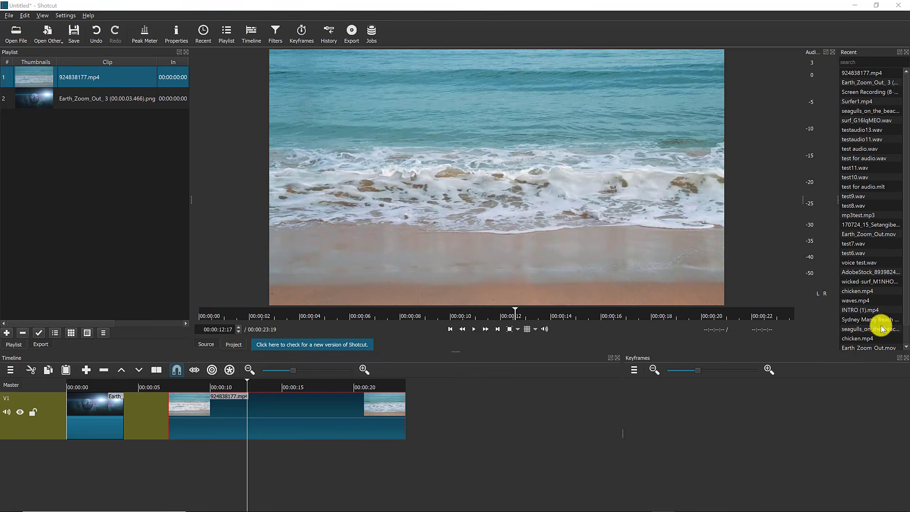
pyautogui.click(854, 5)
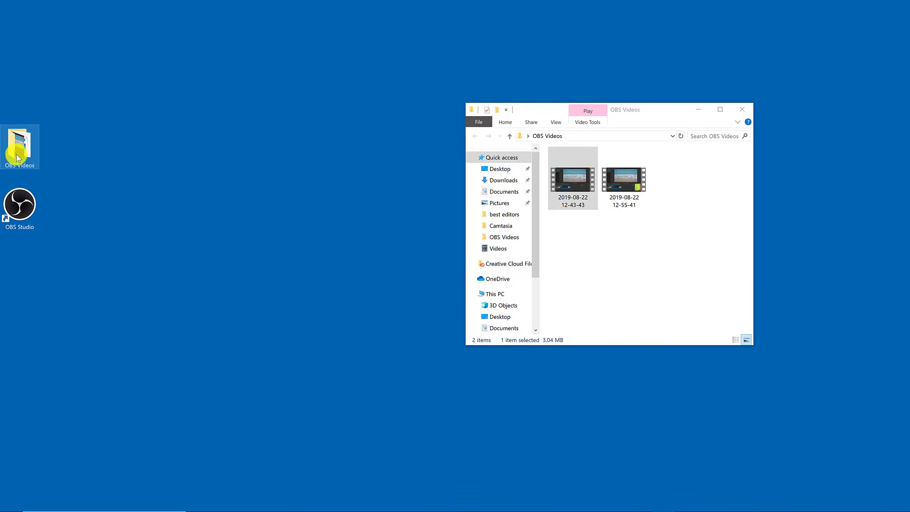
pyautogui.doubleClick(629, 186)
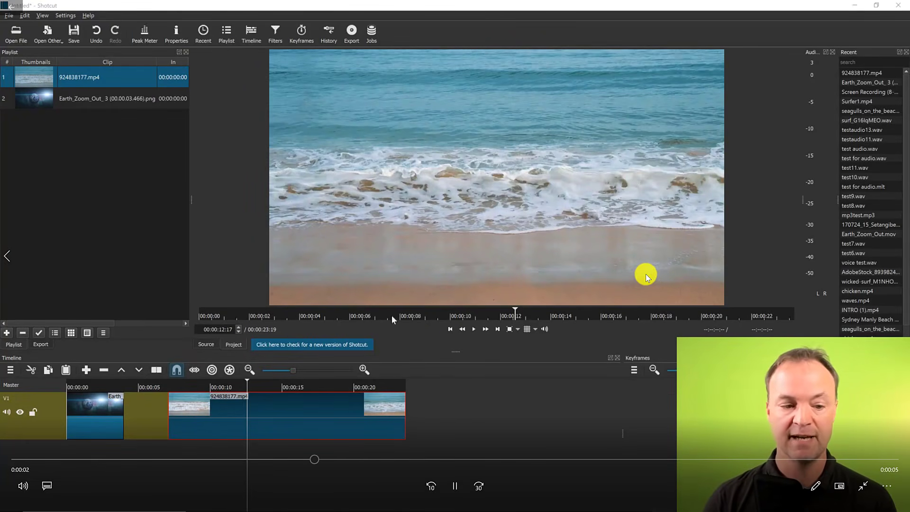
pyautogui.click(455, 487)
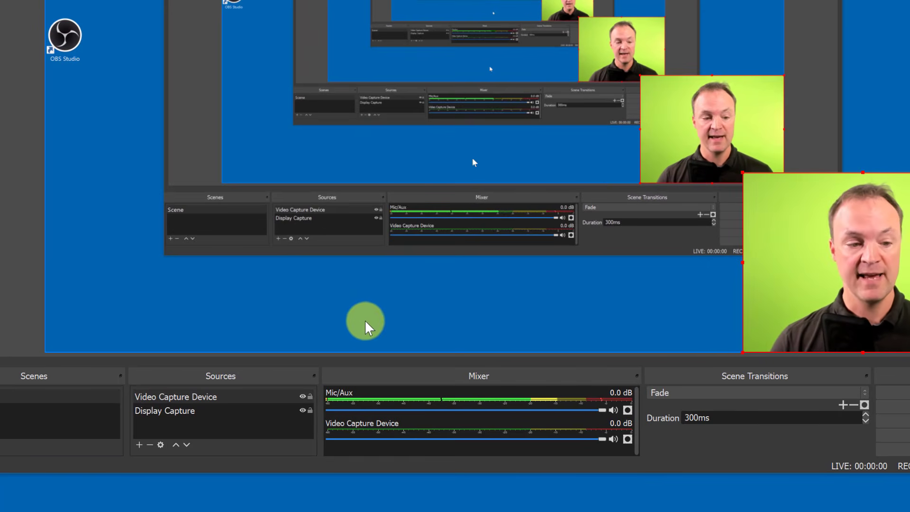
# - Add a Chroma Key effect filter with its default name to the Video Capture Device source
pyautogui.click(191, 398)
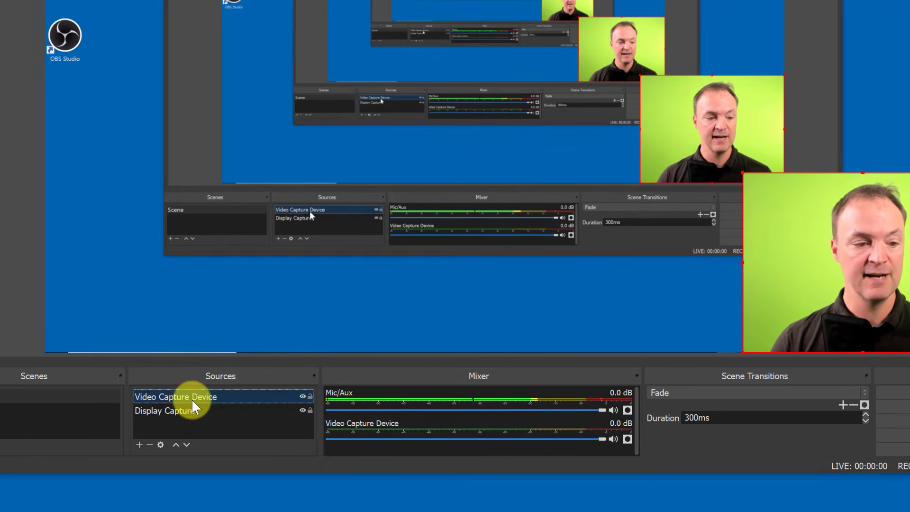
pyautogui.rightClick(191, 399)
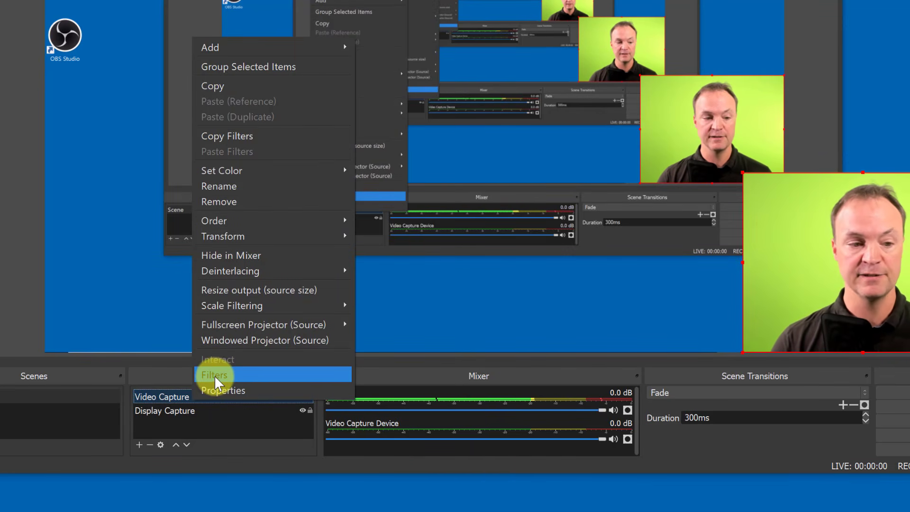
pyautogui.click(228, 374)
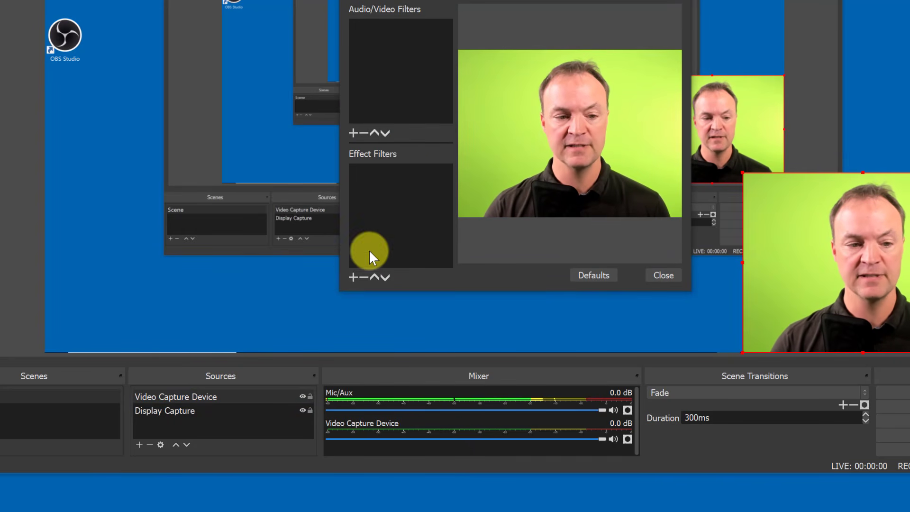
pyautogui.click(354, 277)
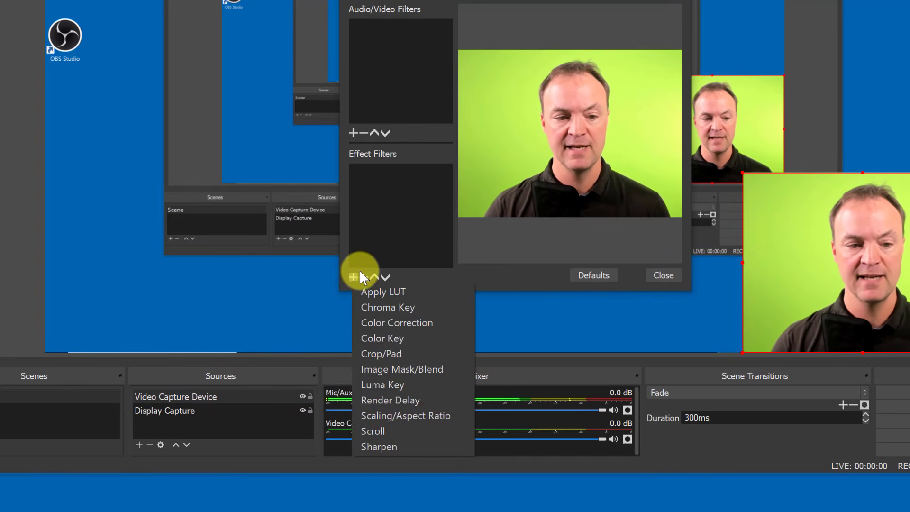
pyautogui.click(388, 311)
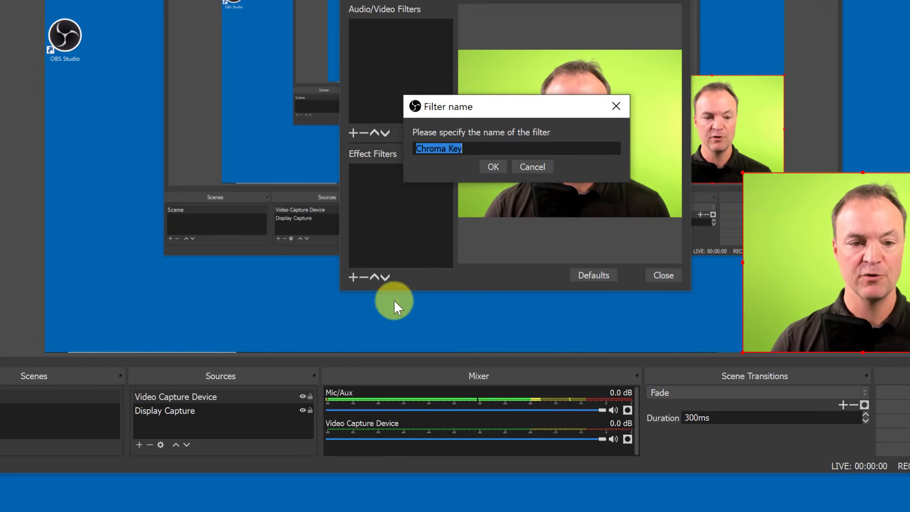
pyautogui.click(493, 167)
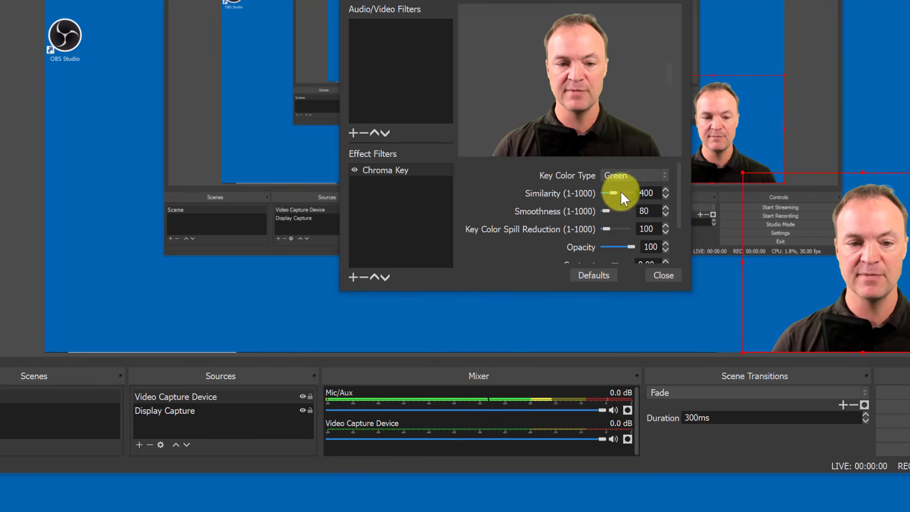
# - Keep Green as the chroma key color type, set Similarity to 455, and close the filters
pyautogui.click(663, 176)
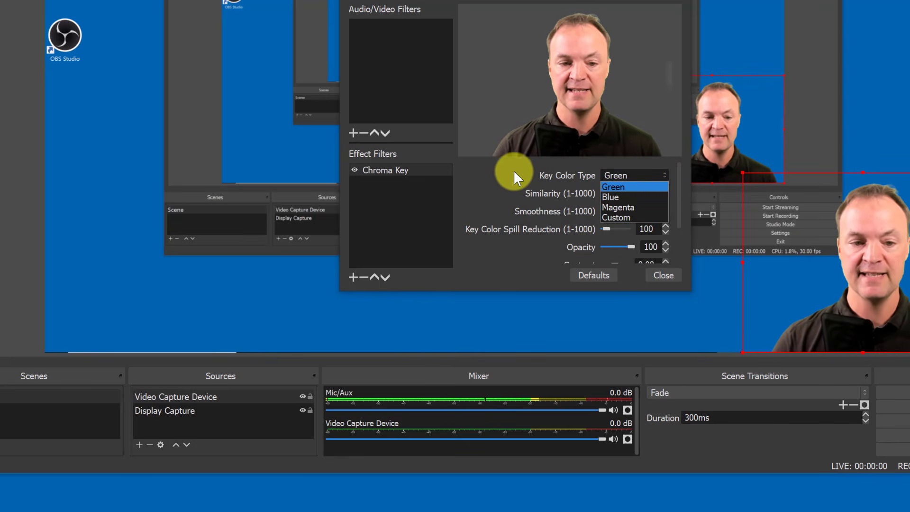
pyautogui.click(500, 176)
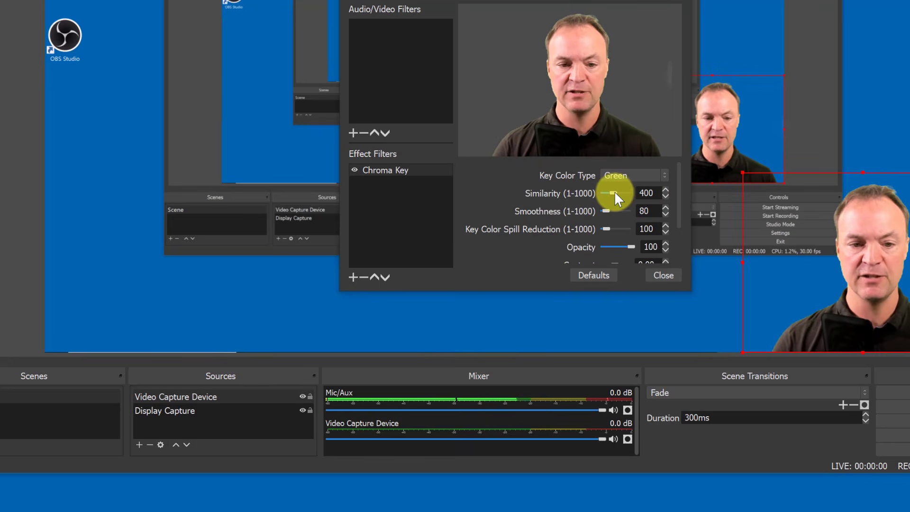
pyautogui.moveTo(614, 191); pyautogui.dragTo(615, 191)
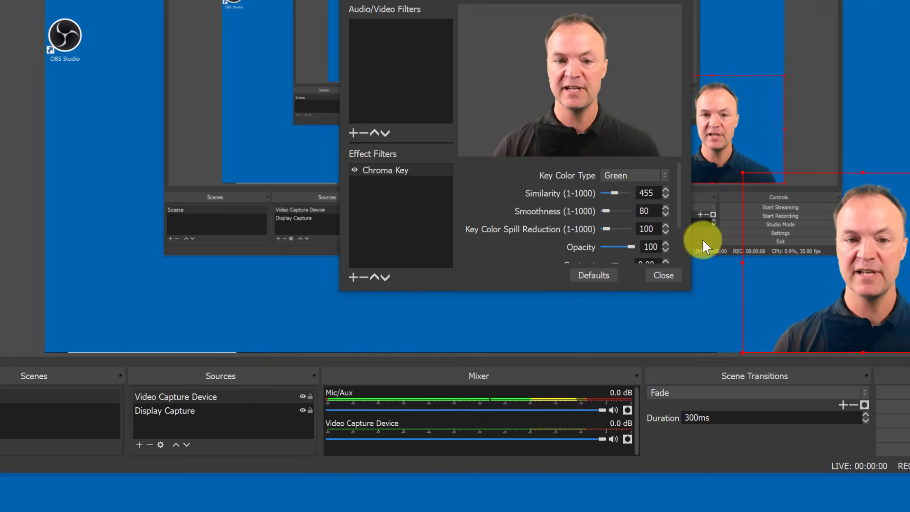
pyautogui.click(675, 277)
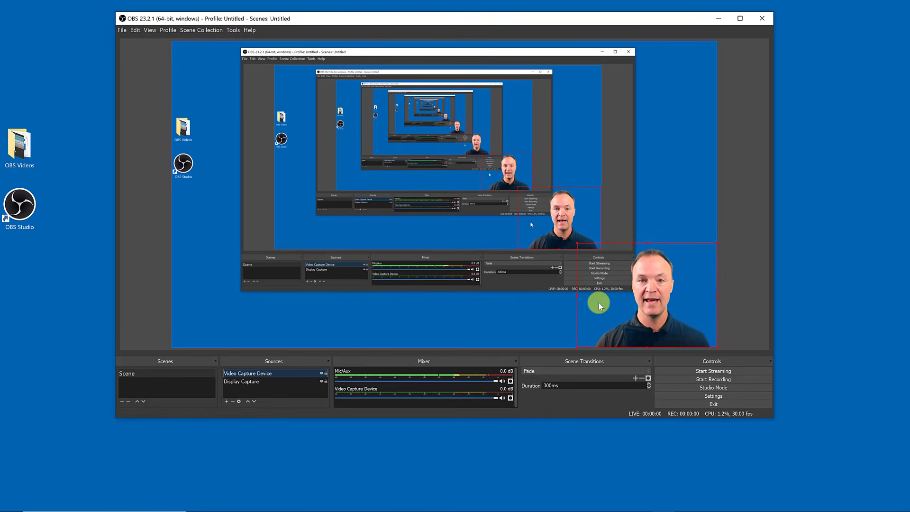
# - Make a short test recording that shows the Shotcut window, then minimize Shotcut and stop recording
pyautogui.click(703, 379)
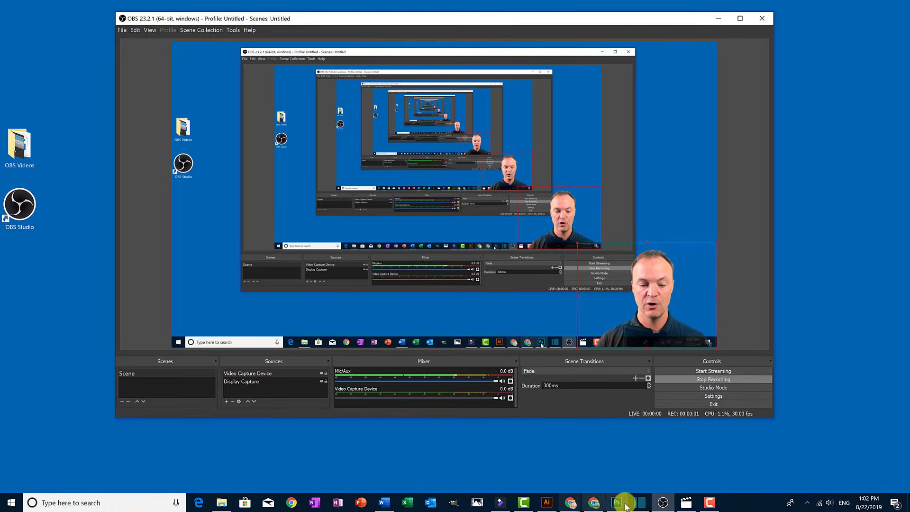
pyautogui.click(643, 501)
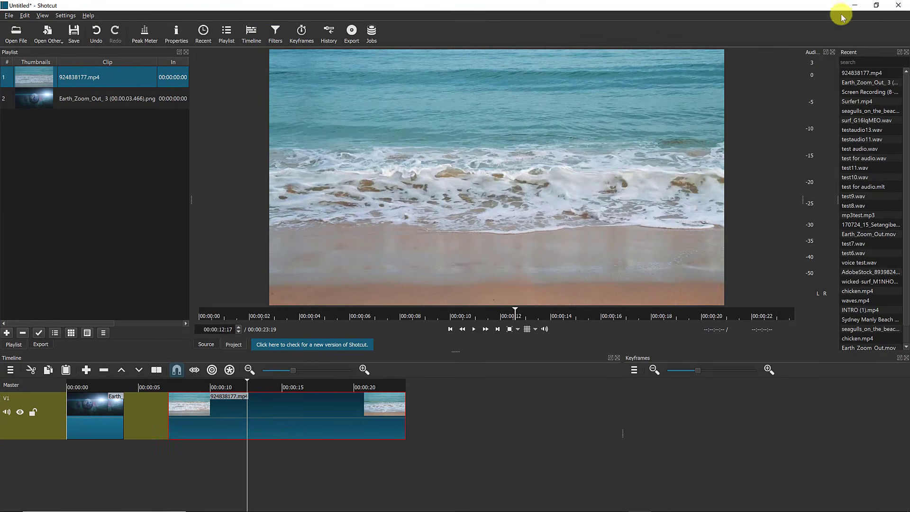
pyautogui.click(855, 5)
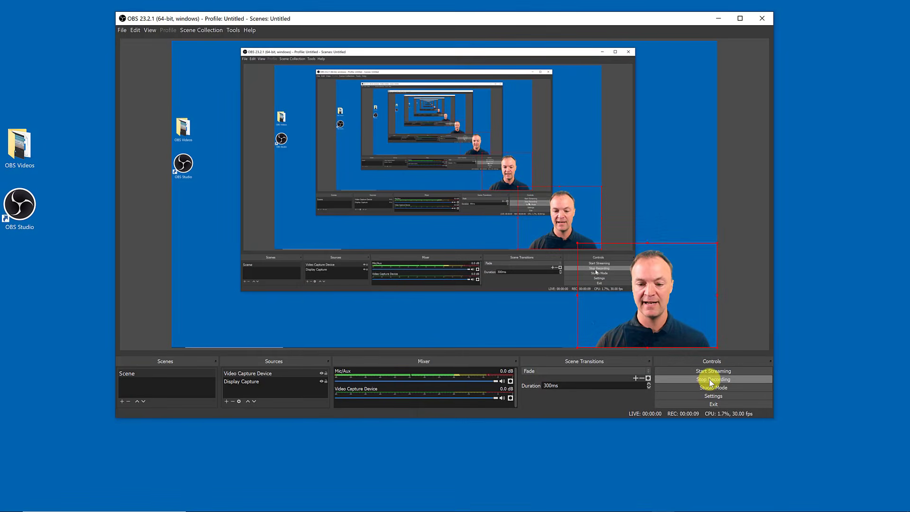
pyautogui.click(708, 379)
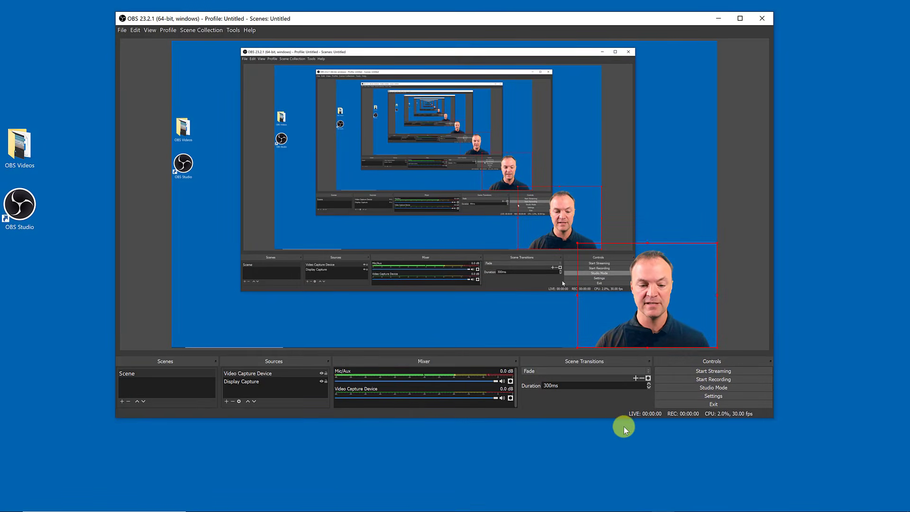
pyautogui.doubleClick(23, 162)
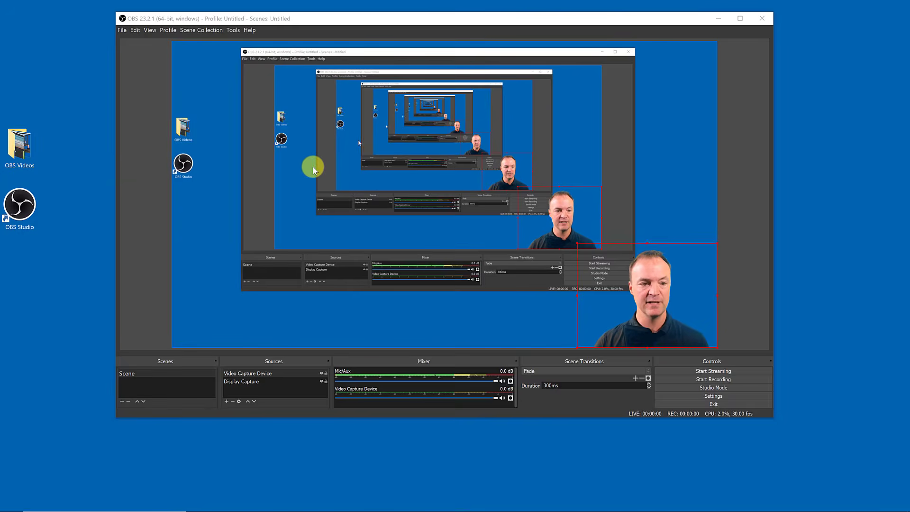
pyautogui.doubleClick(671, 161)
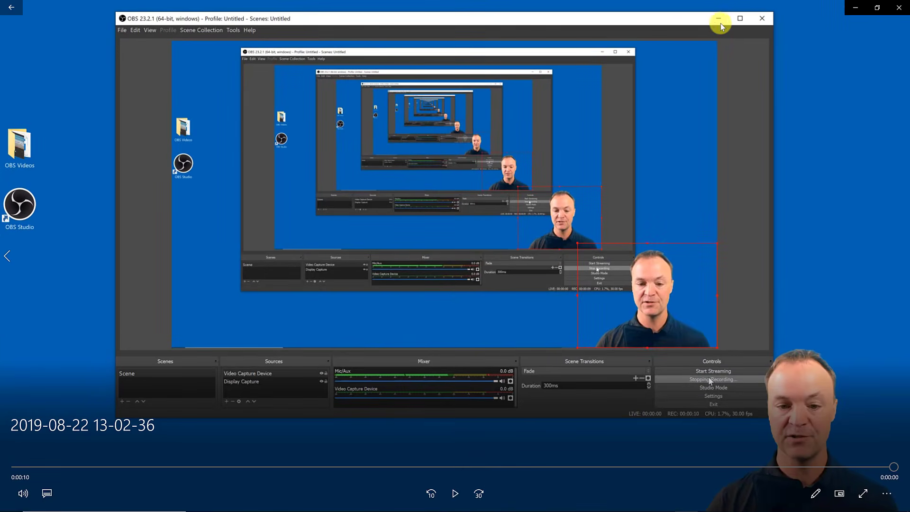
pyautogui.moveTo(570, 509)
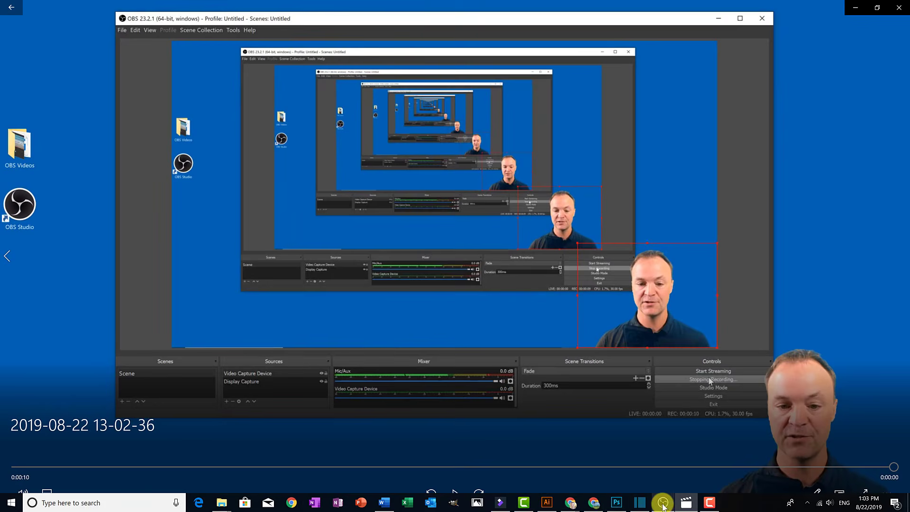
pyautogui.click(655, 502)
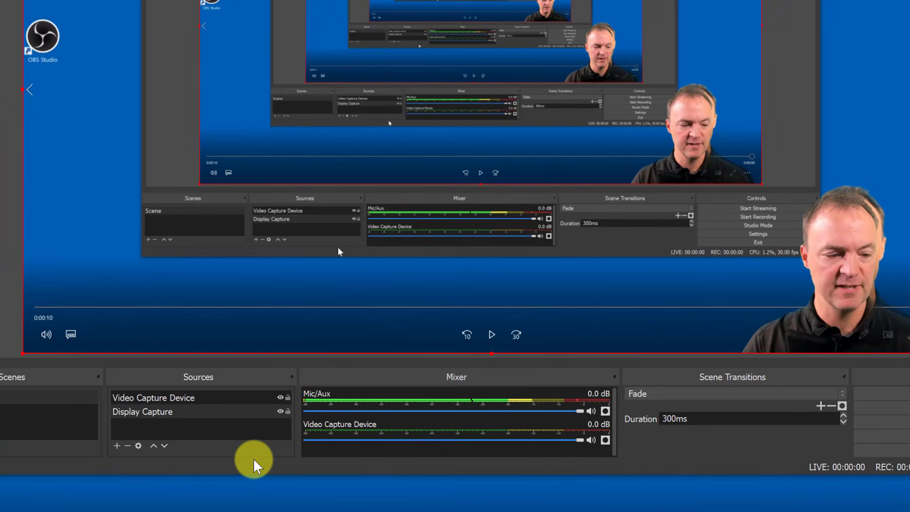
# - Try placing Display Capture above Video Capture Device in the source order, then move it back below
pyautogui.click(185, 402)
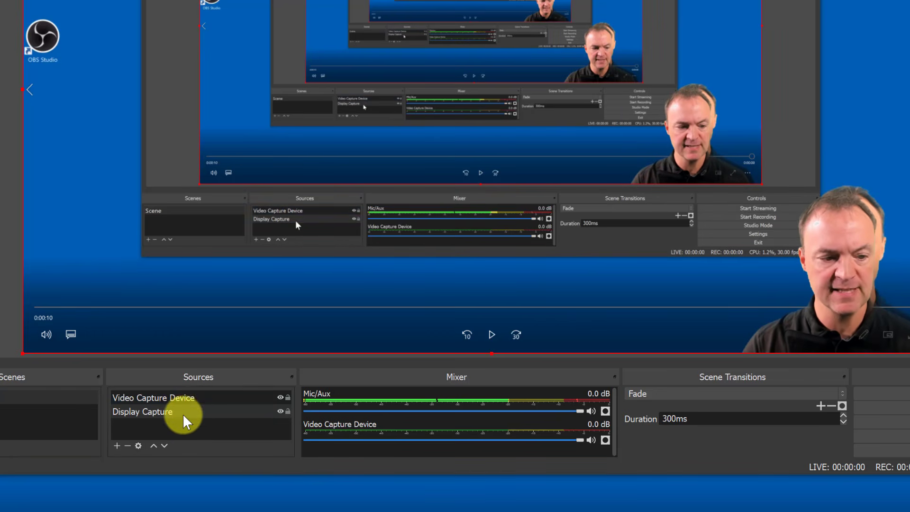
pyautogui.moveTo(183, 414); pyautogui.dragTo(187, 397)
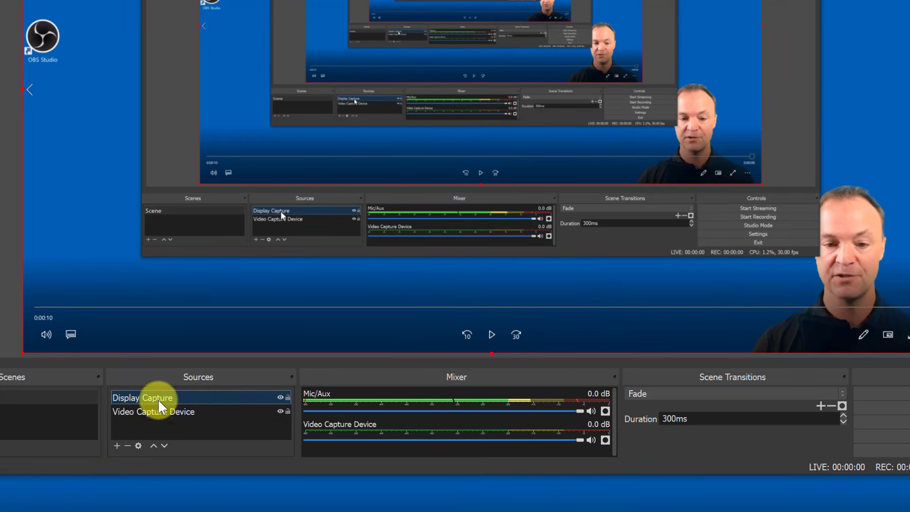
pyautogui.moveTo(158, 406); pyautogui.dragTo(176, 421)
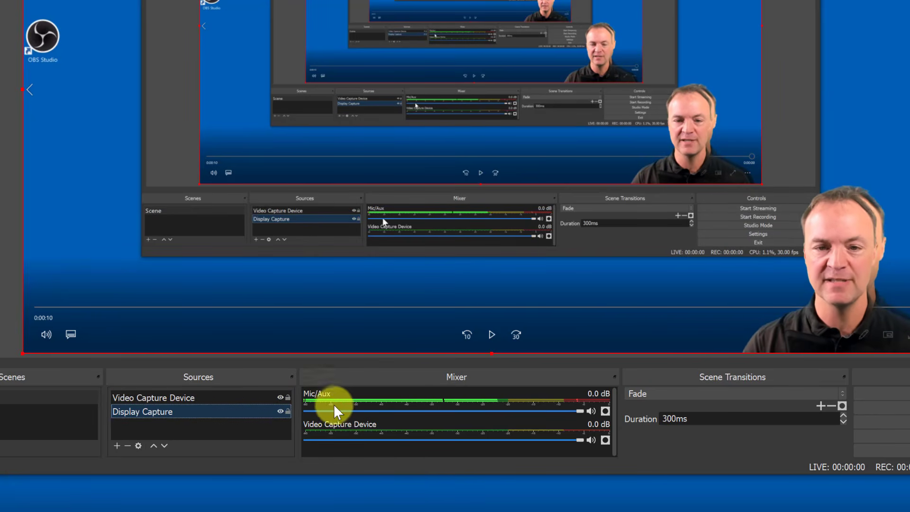